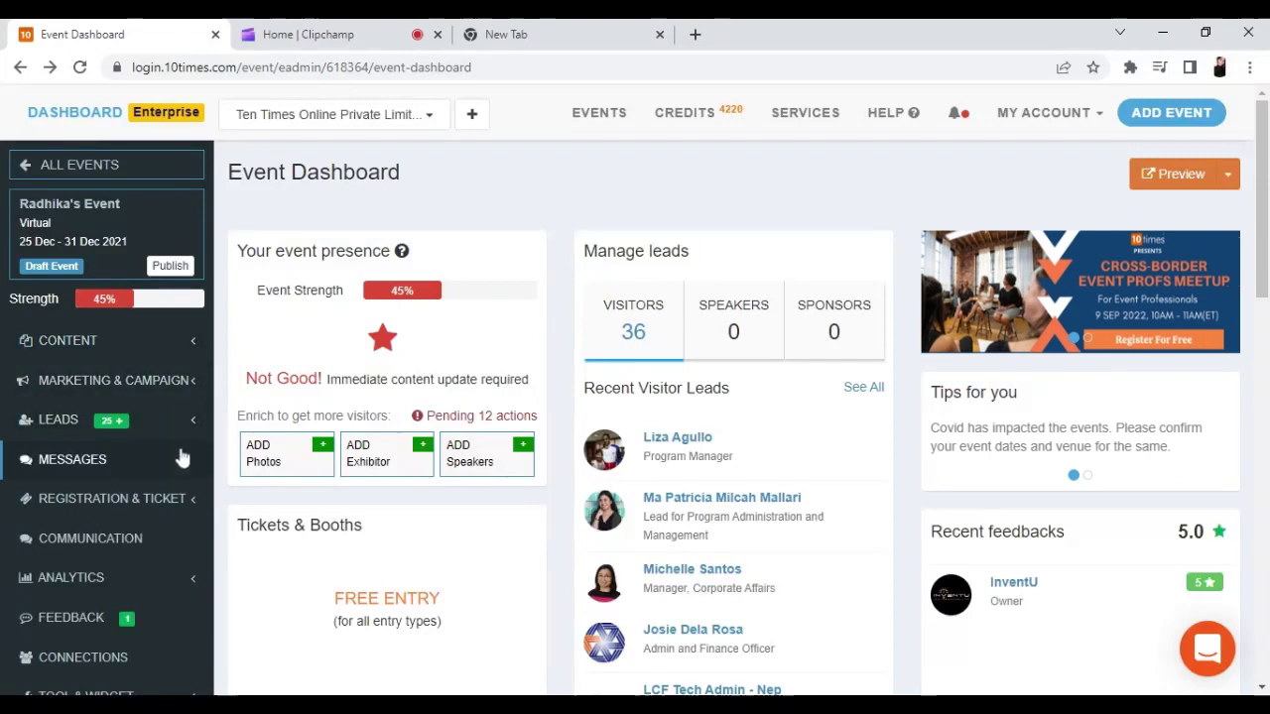
Expand REGISTRATION & TICKET and open the Registration Settings page with the RSVP form.
click(139, 503)
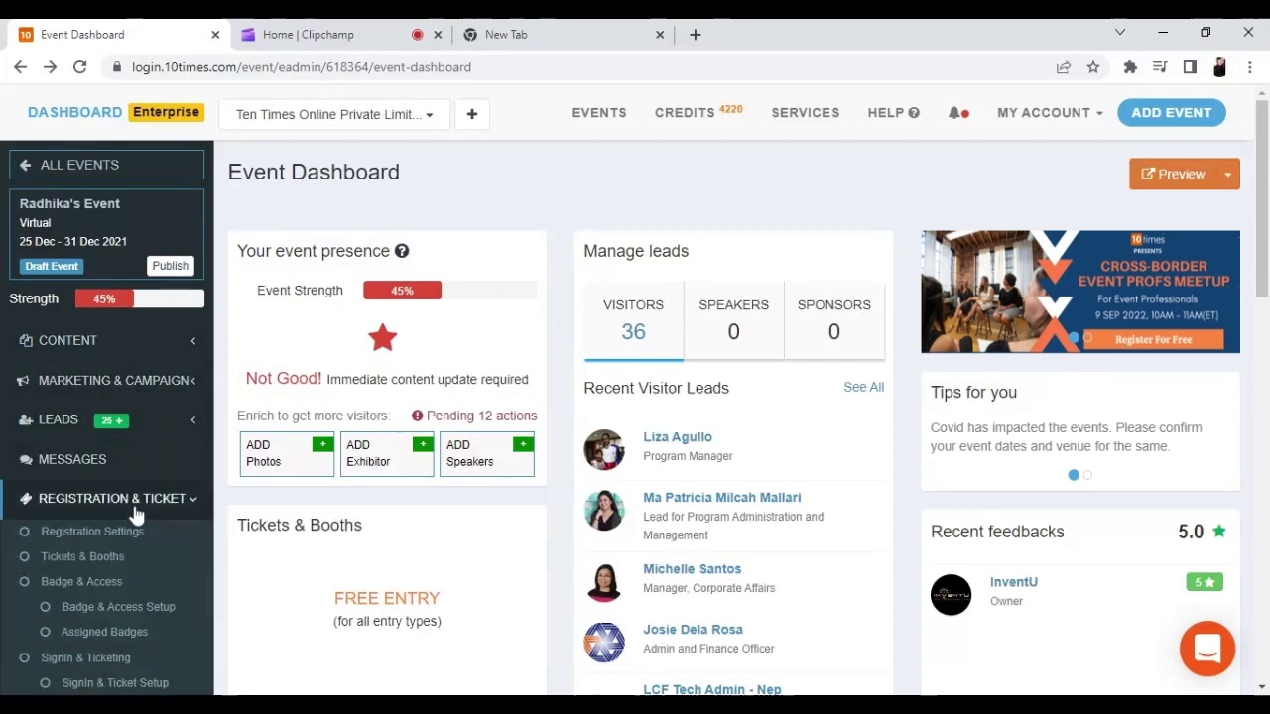
click(142, 530)
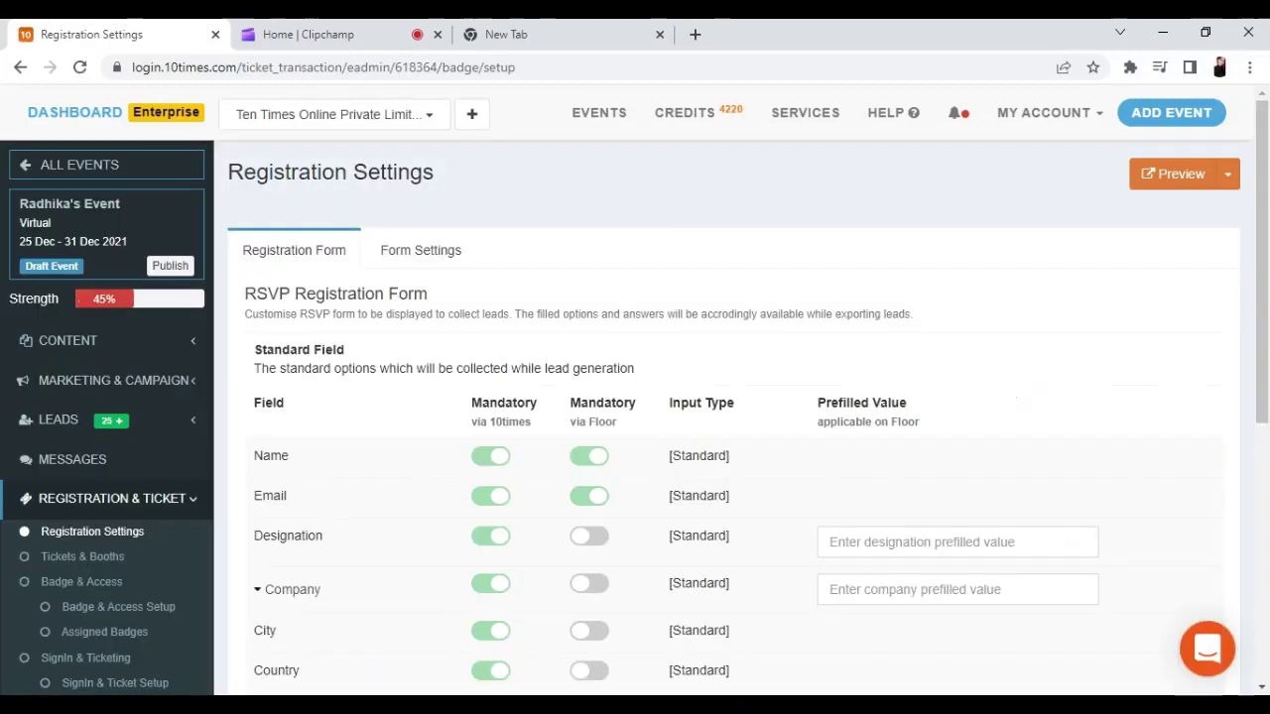
Switch on Designation's 'Mandatory via Floor' toggle and rename the Company label to University / School.
scroll(635, 397, down, 2)
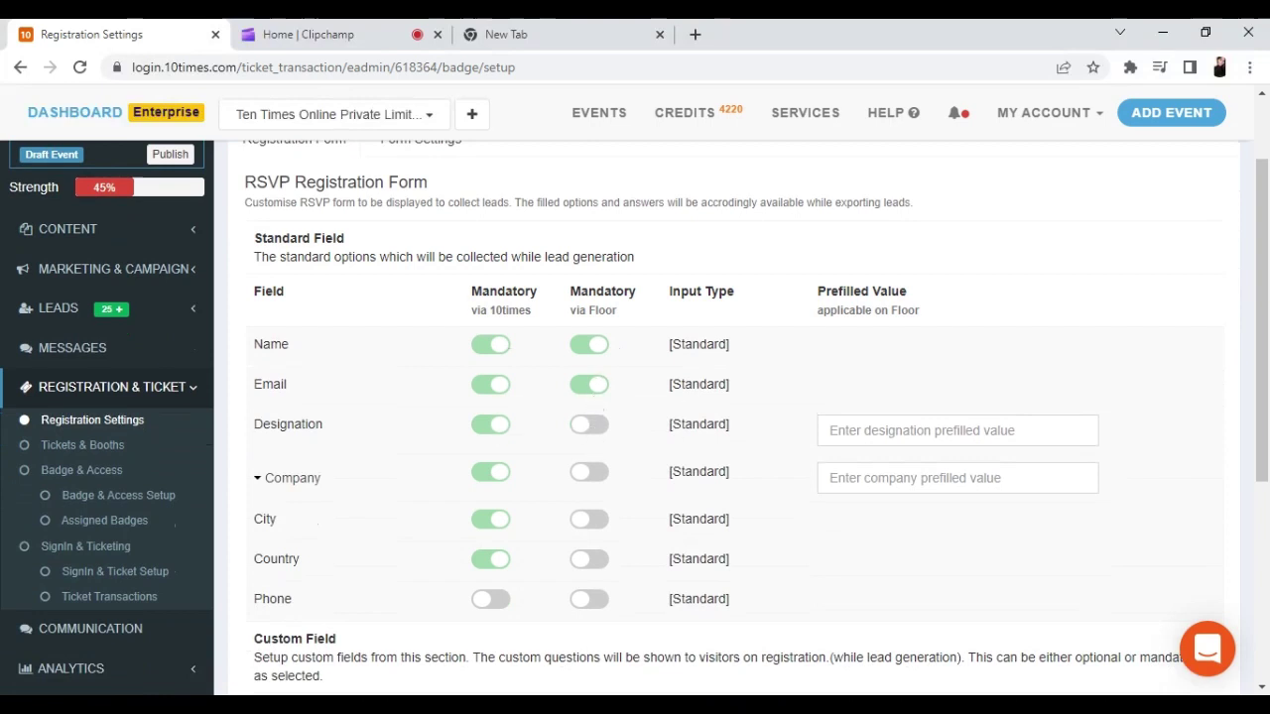
click(589, 424)
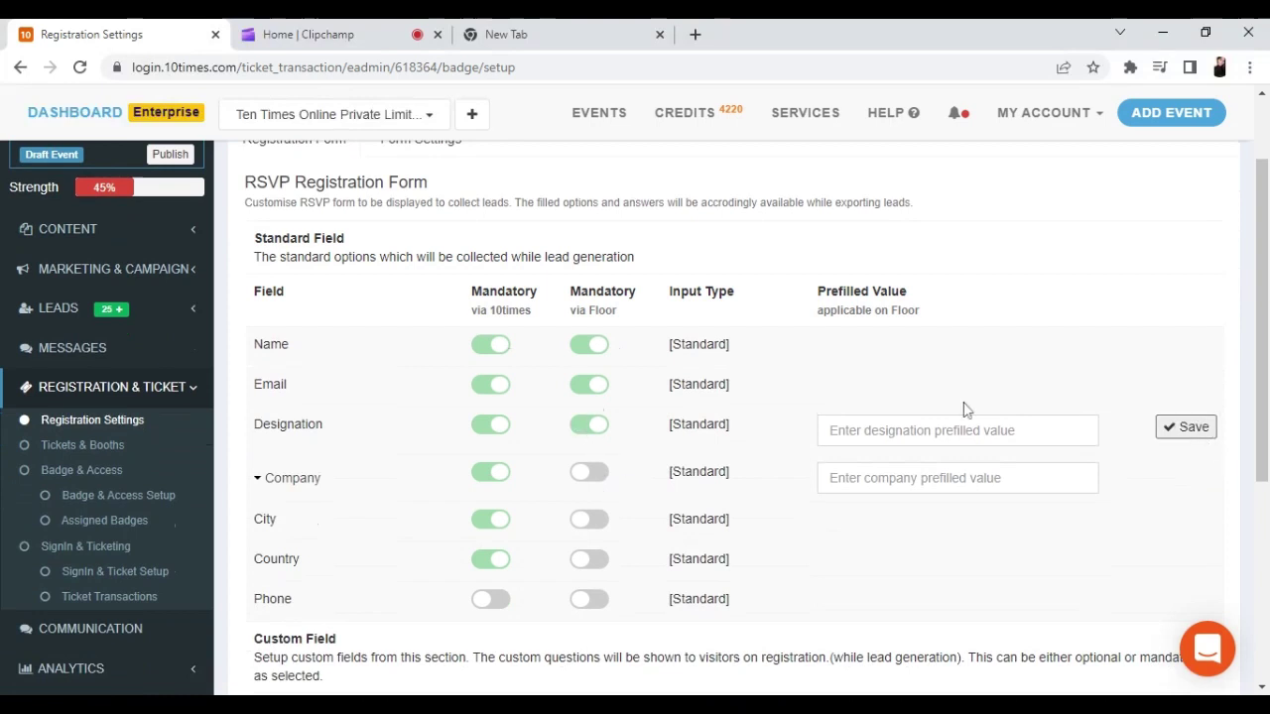
click(266, 481)
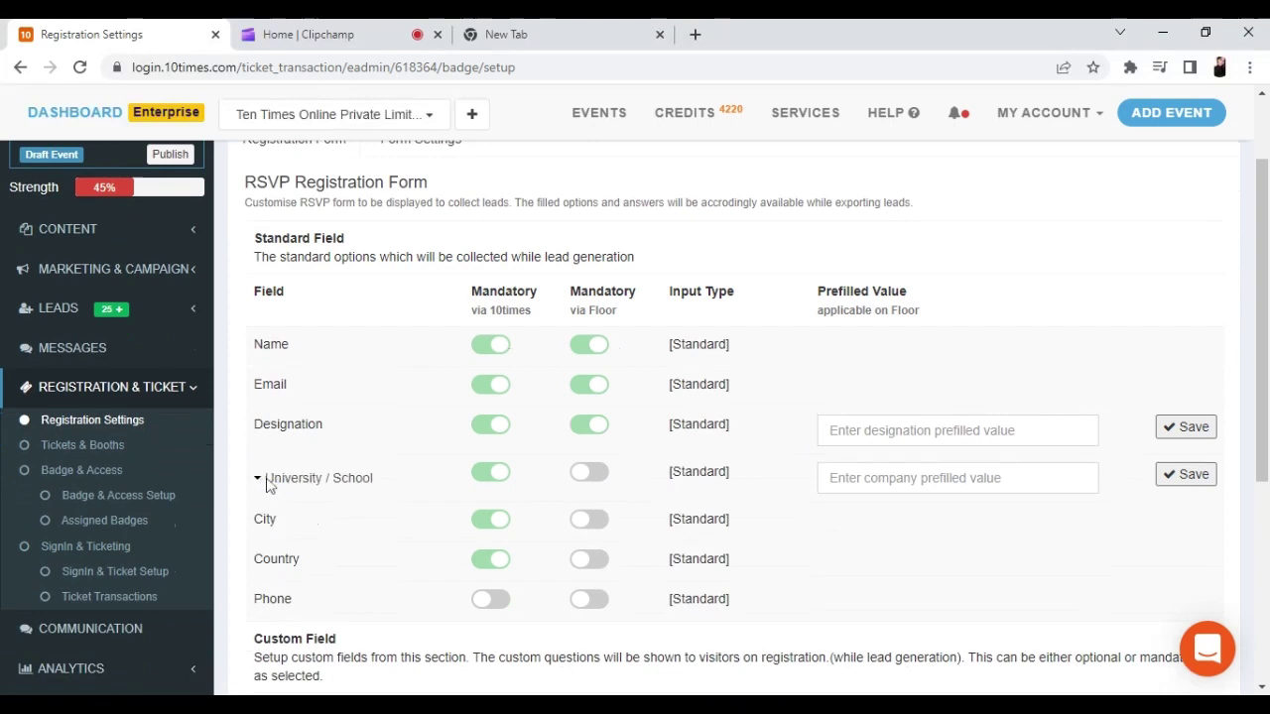
scroll(635, 417, down, 4)
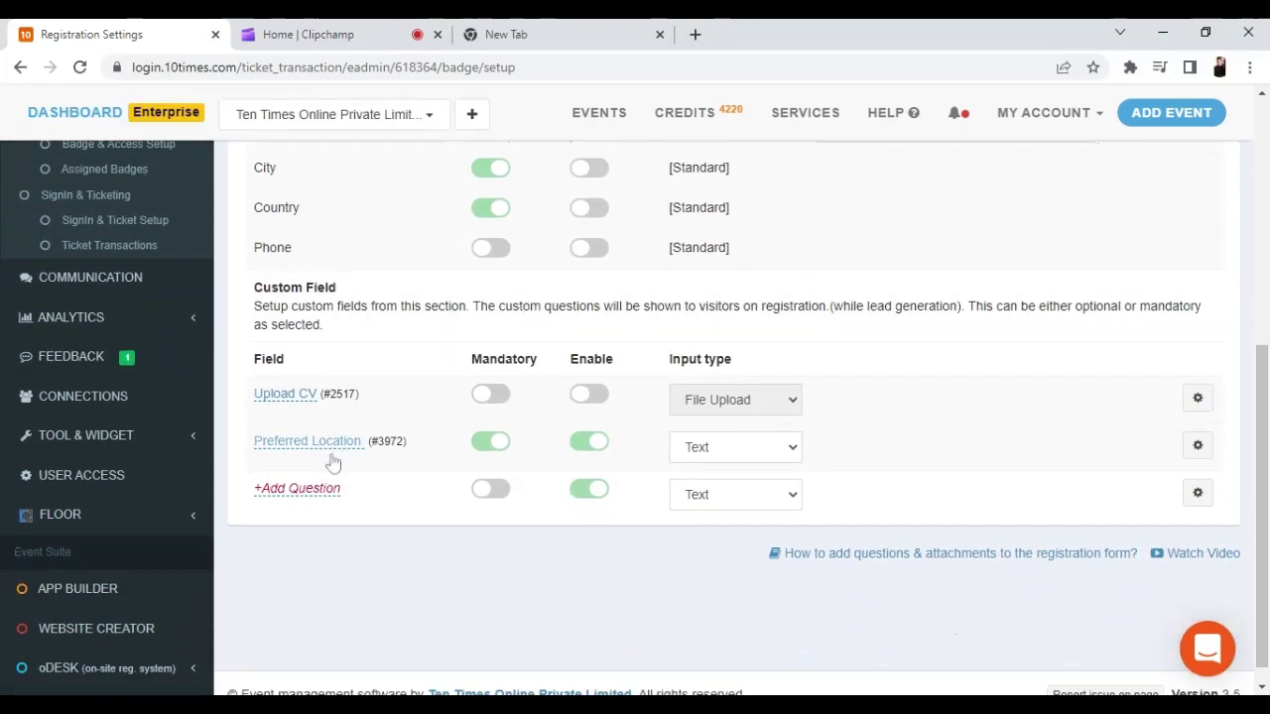
Add a mandatory Location text question, keep its access Public, and save its settings.
click(280, 488)
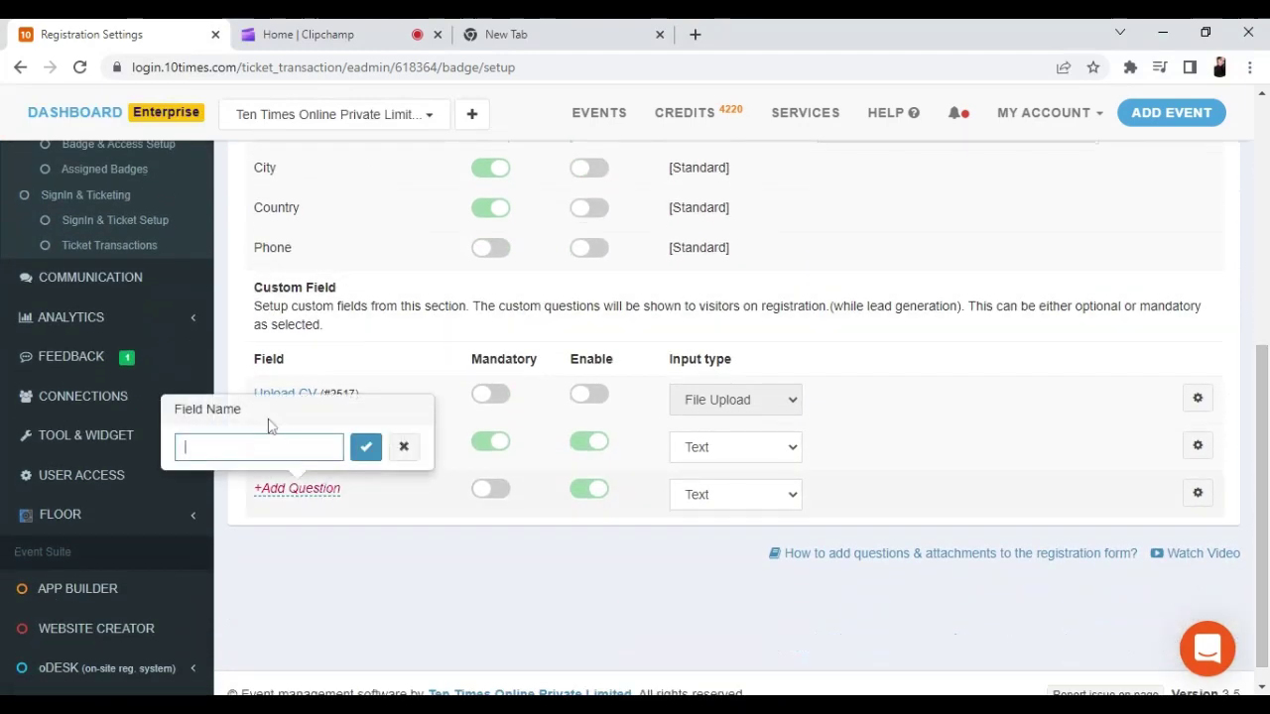
text(Location)
click(366, 448)
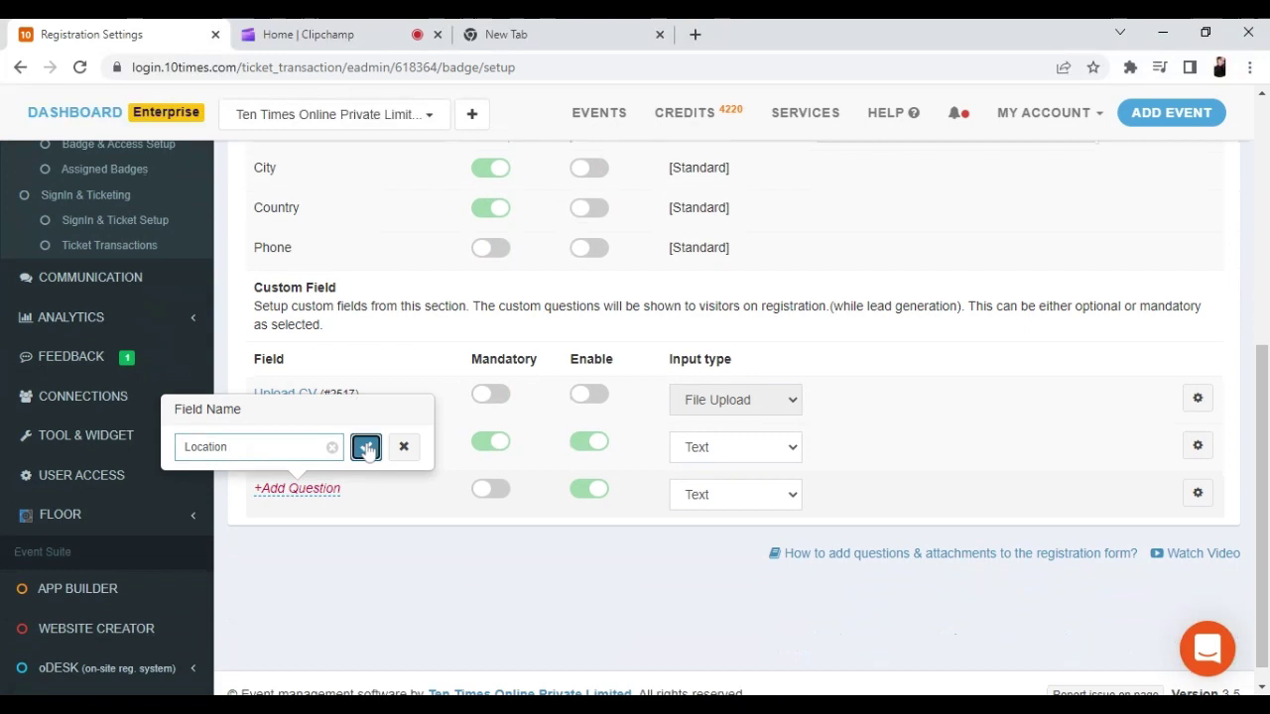
click(483, 492)
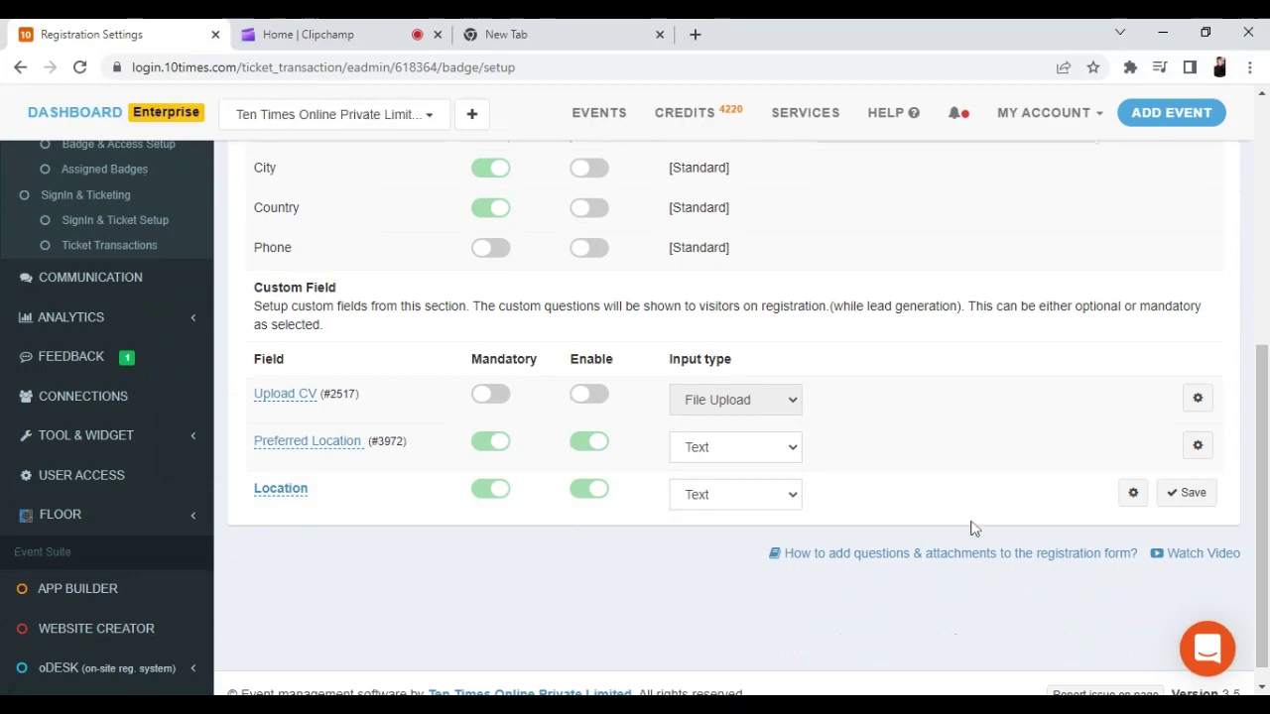
click(1133, 493)
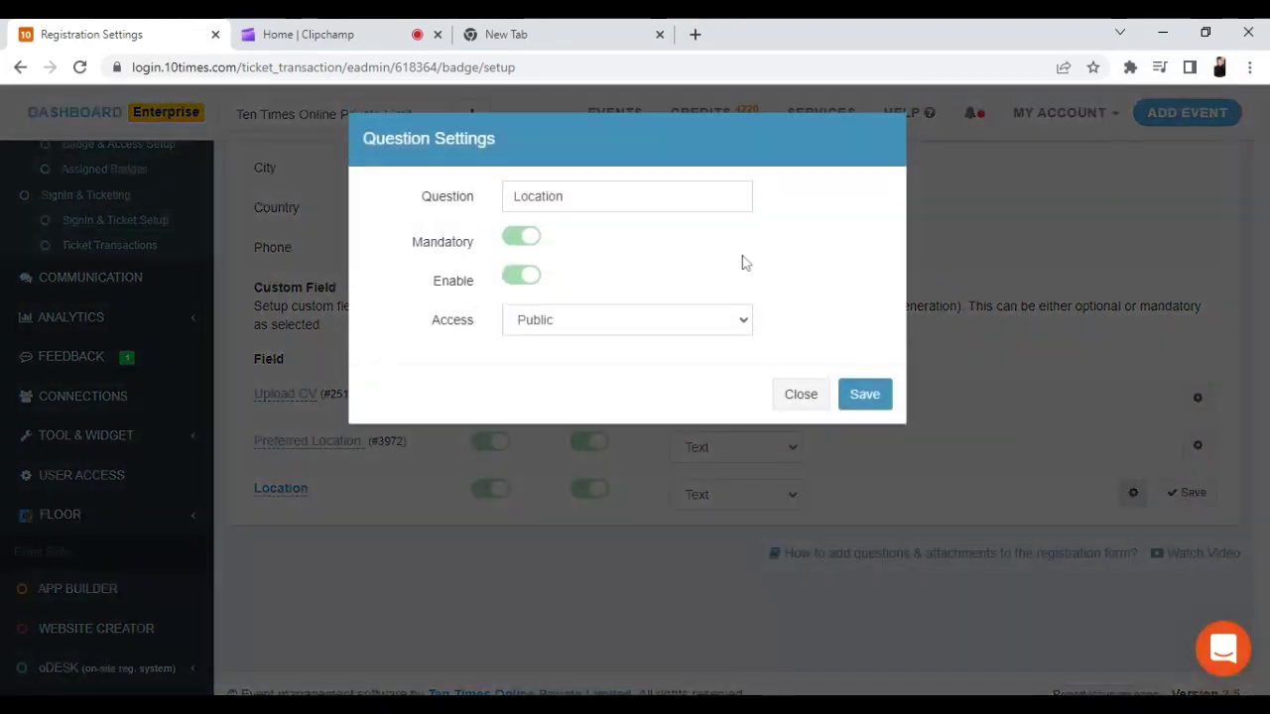
click(635, 319)
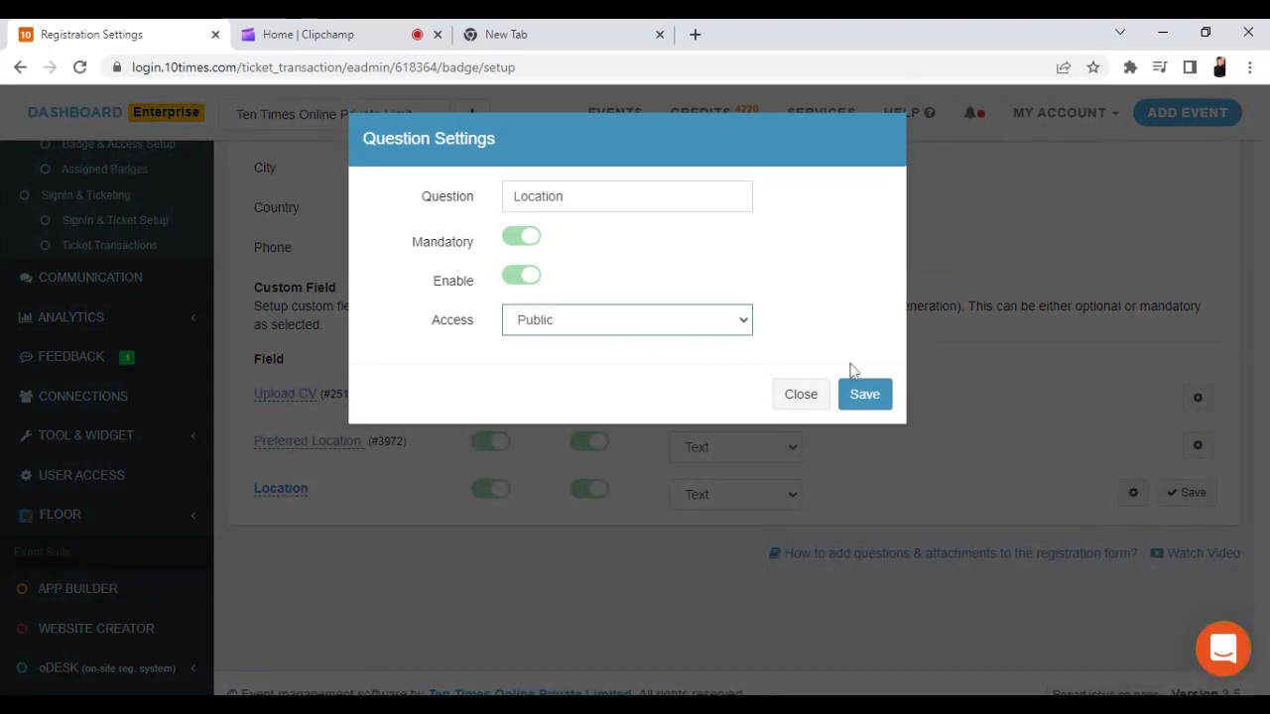
click(864, 394)
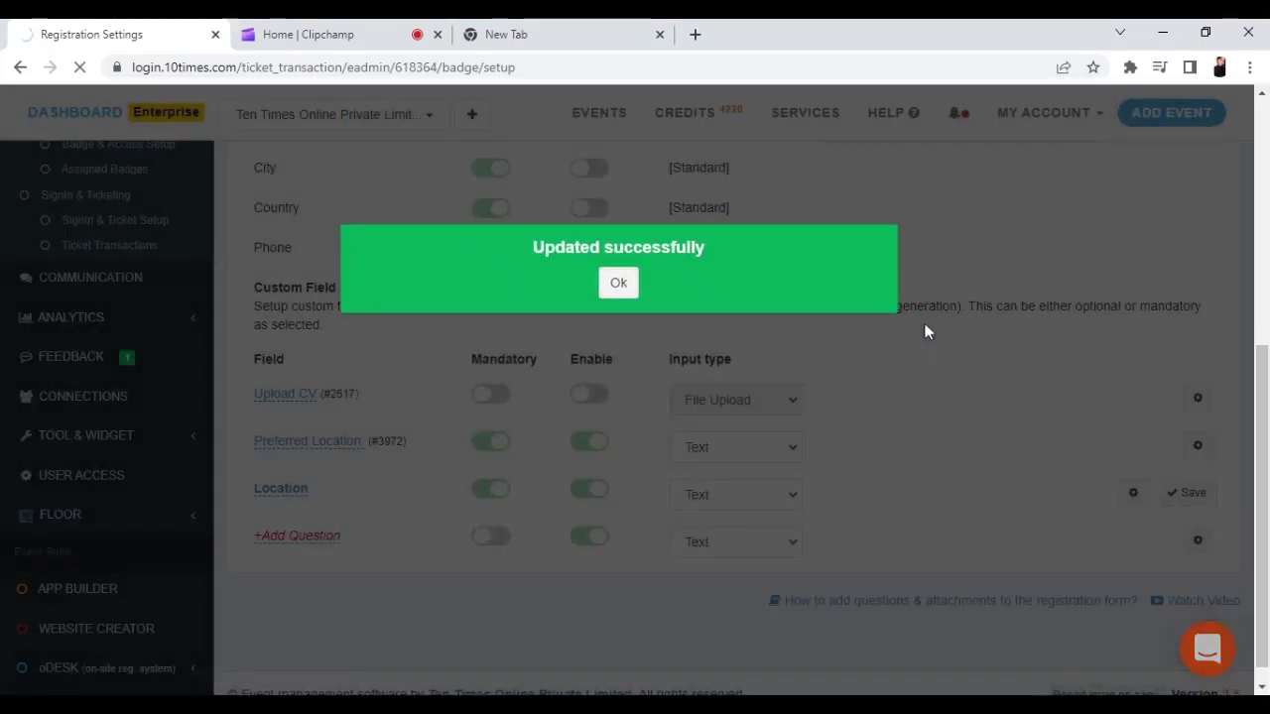
click(617, 283)
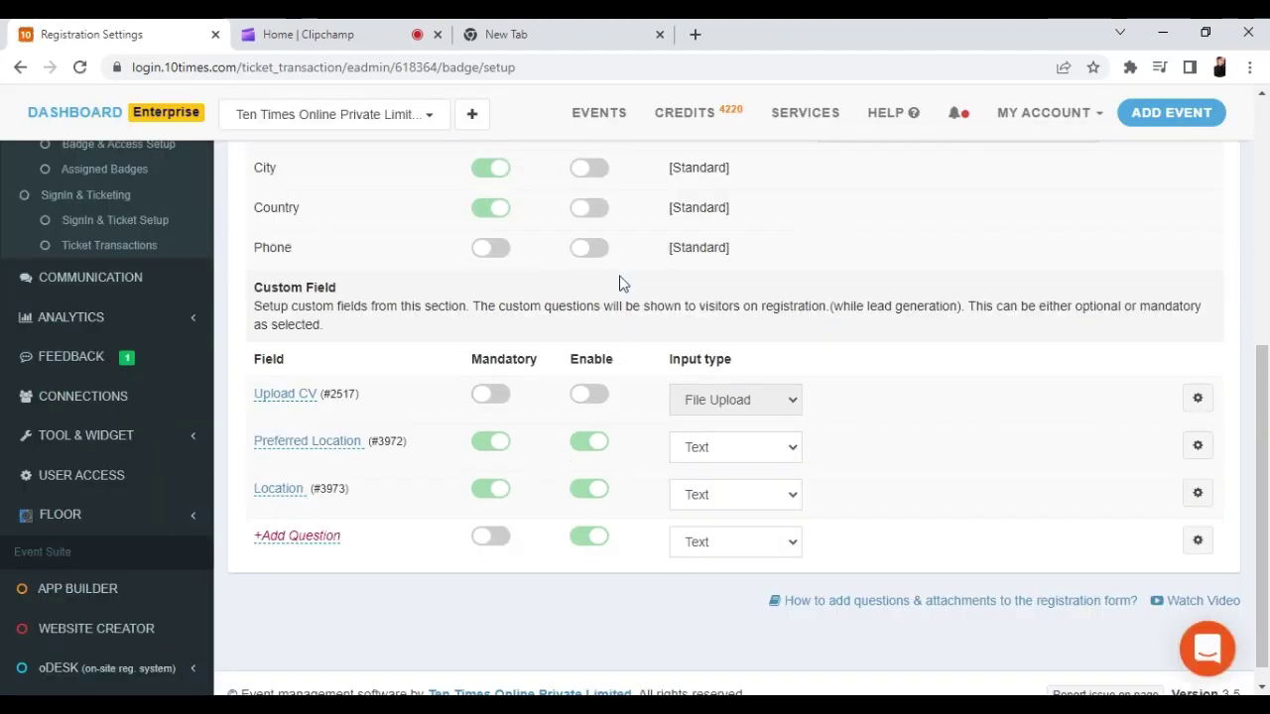
Try opening the unnamed question's settings and dismiss the missing field name alert.
scroll(620, 283, down, 1)
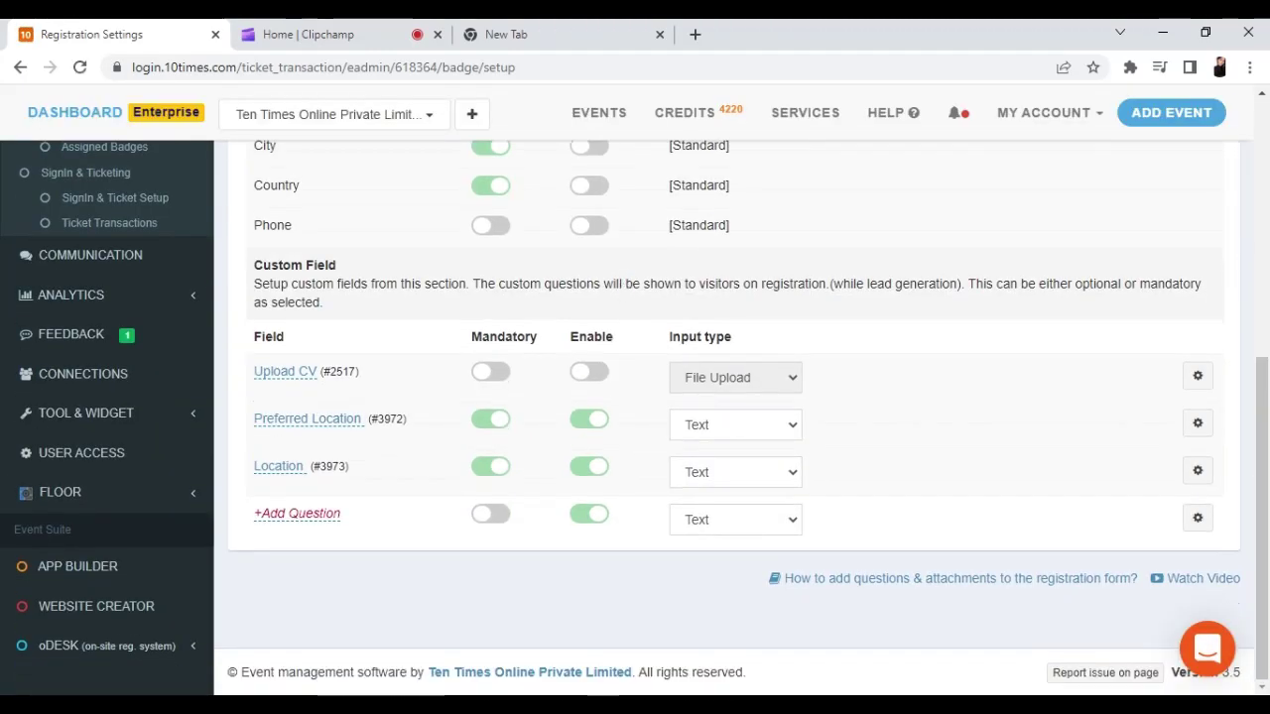
click(1197, 519)
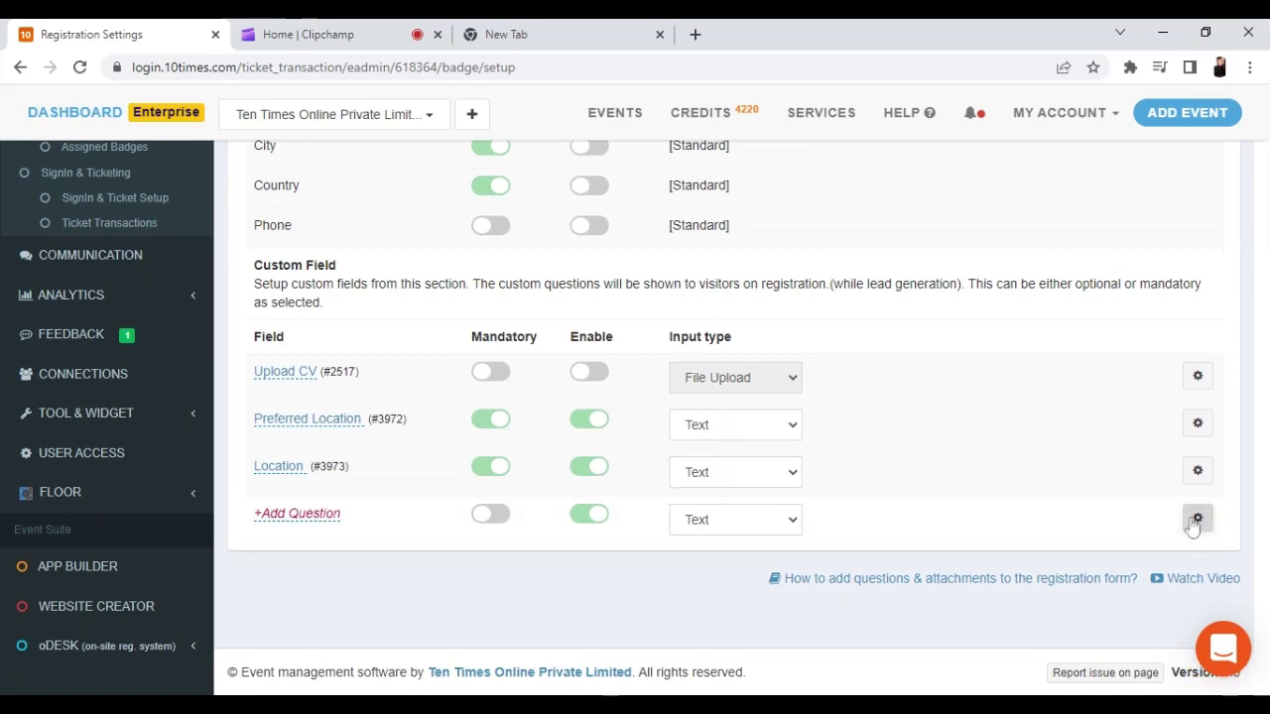
click(627, 283)
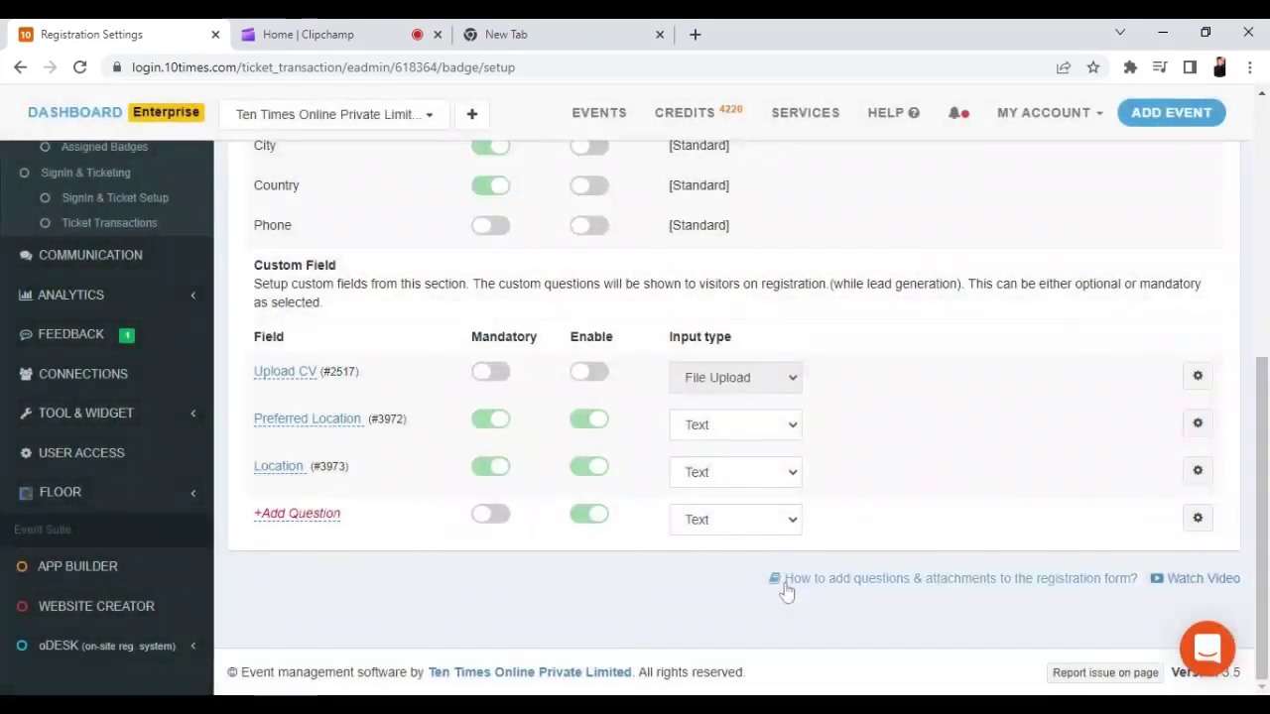
scroll(786, 591, up, 5)
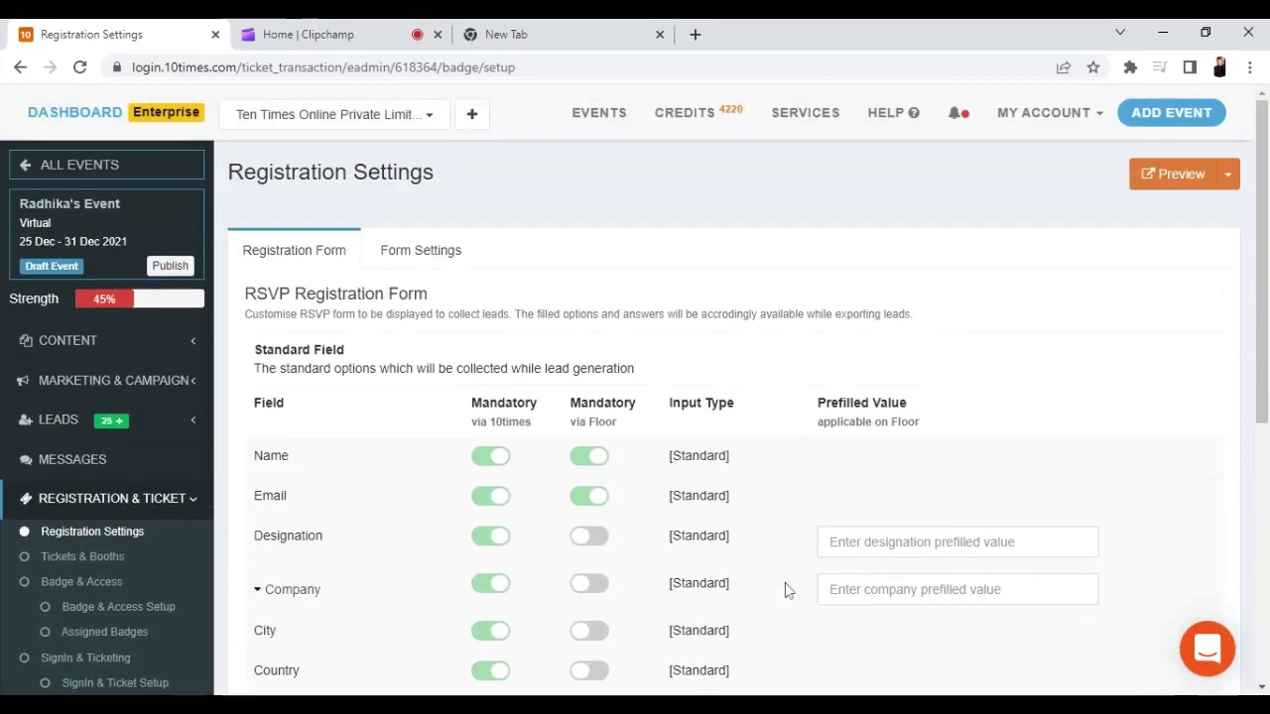
Switch to the Registration Form field list and scroll down to the Custom Field section.
click(420, 254)
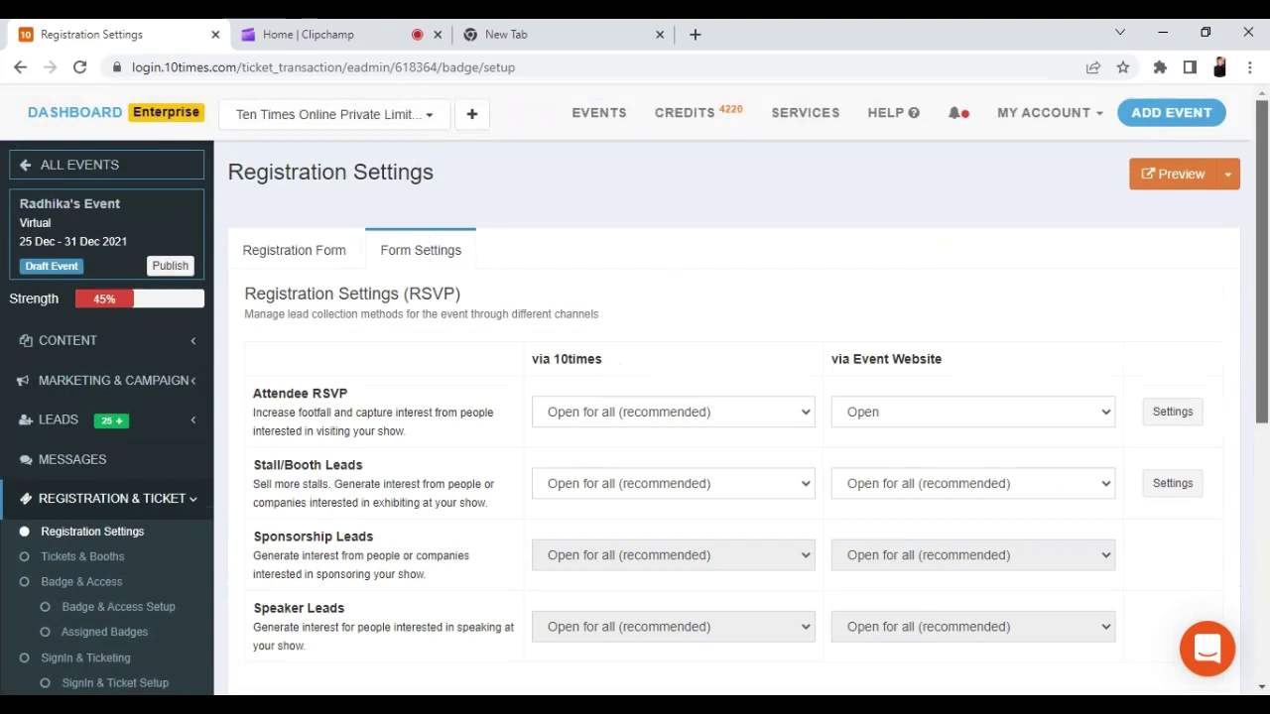
scroll(734, 417, down, 2)
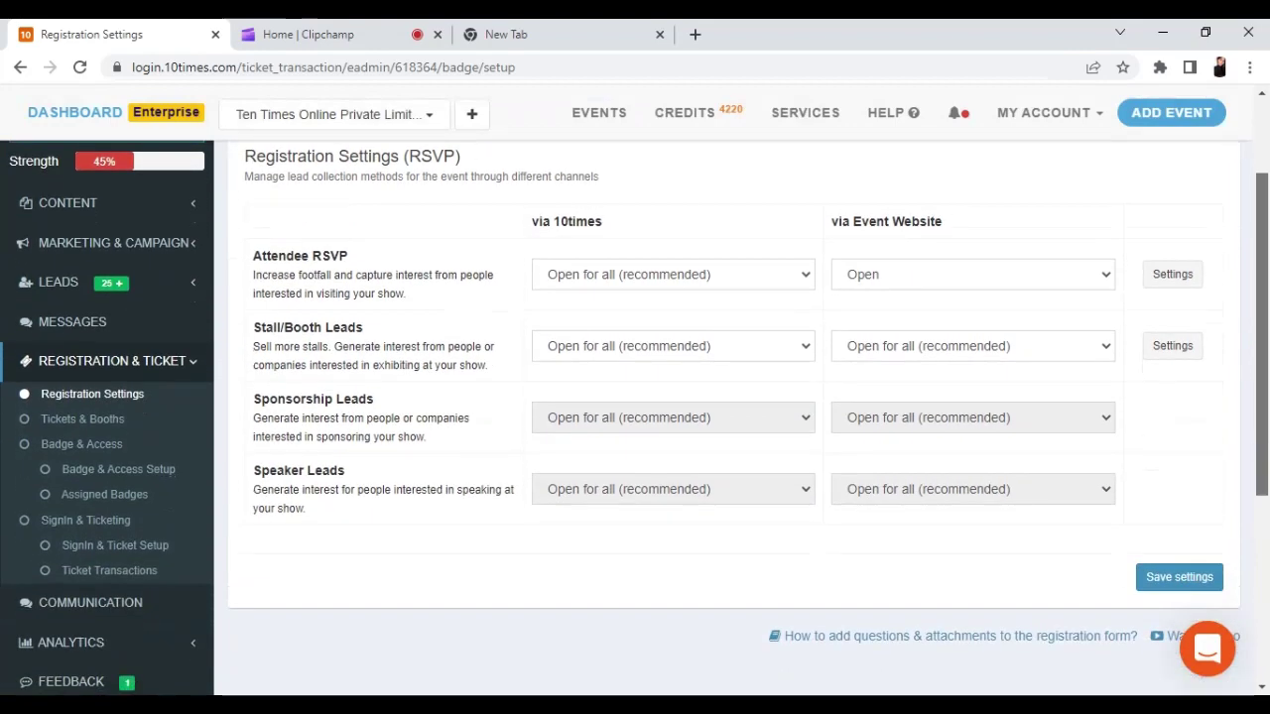
scroll(734, 417, up, 2)
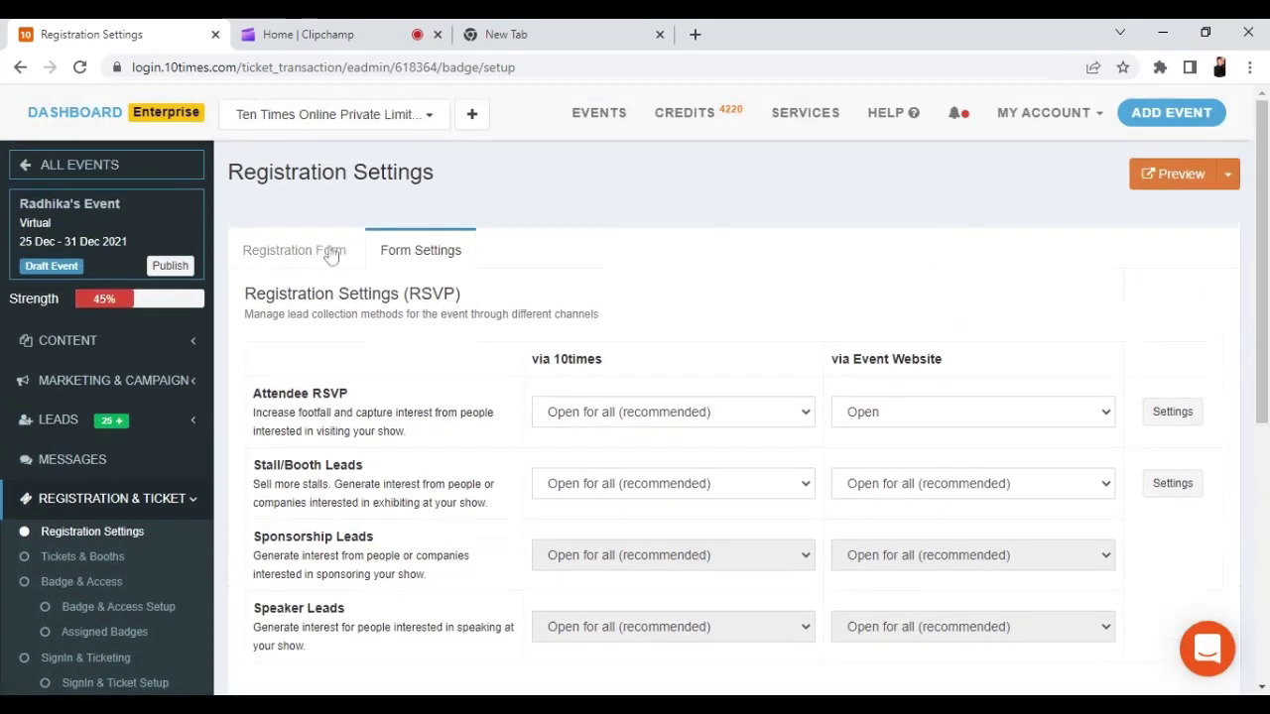
click(331, 255)
scroll(784, 427, down, 5)
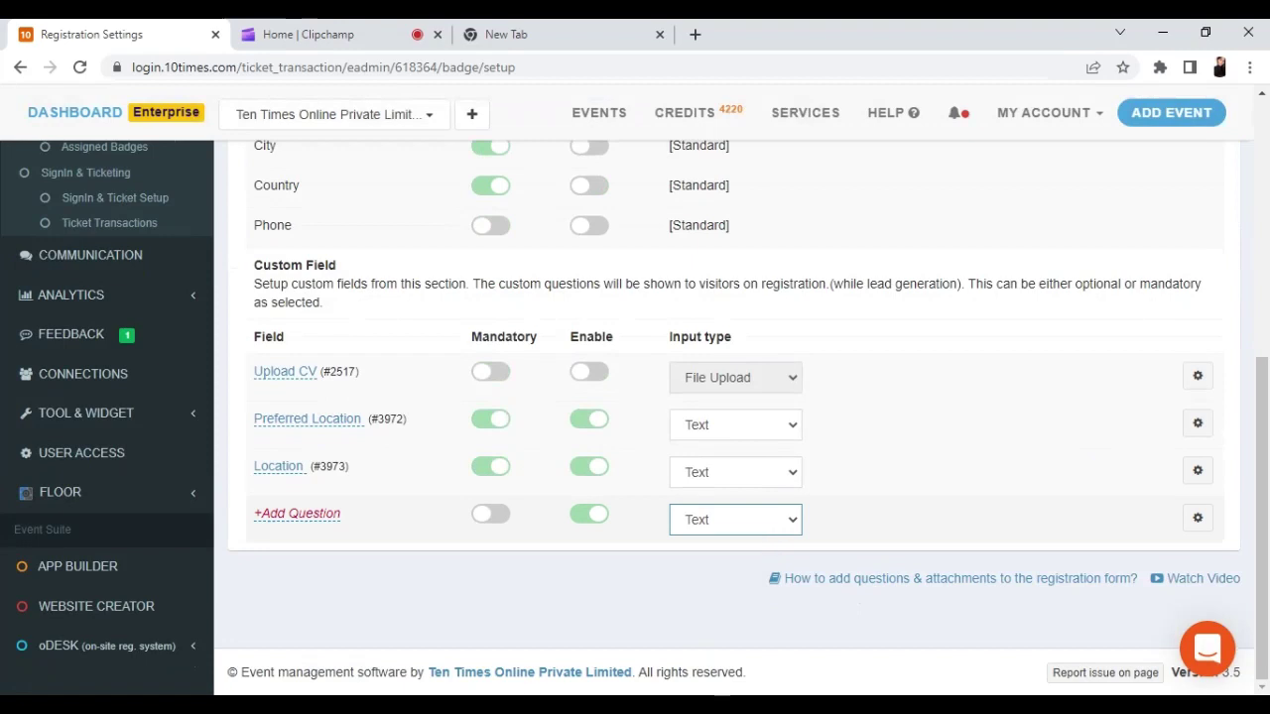
Make the new question a Selectbox with choices Banaras and Lucknow; dismiss the missing-name alert.
key(Down)
click(897, 516)
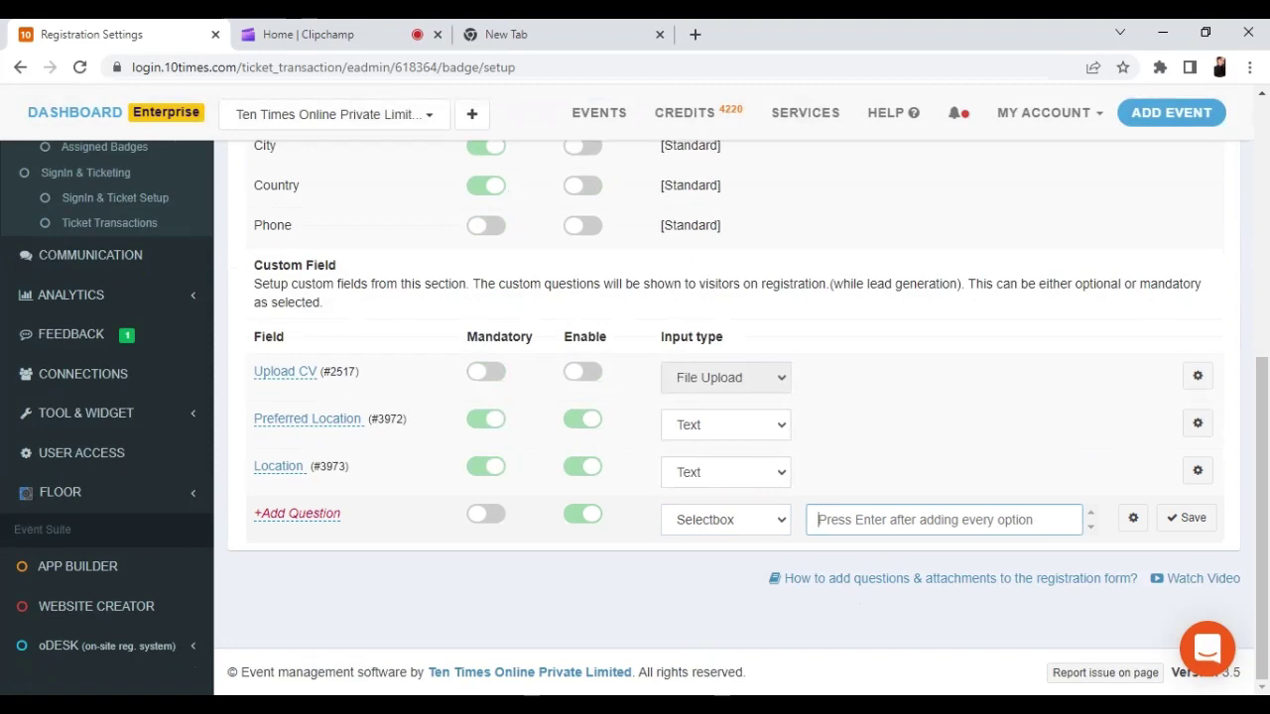
text(Banaras)
key(Return)
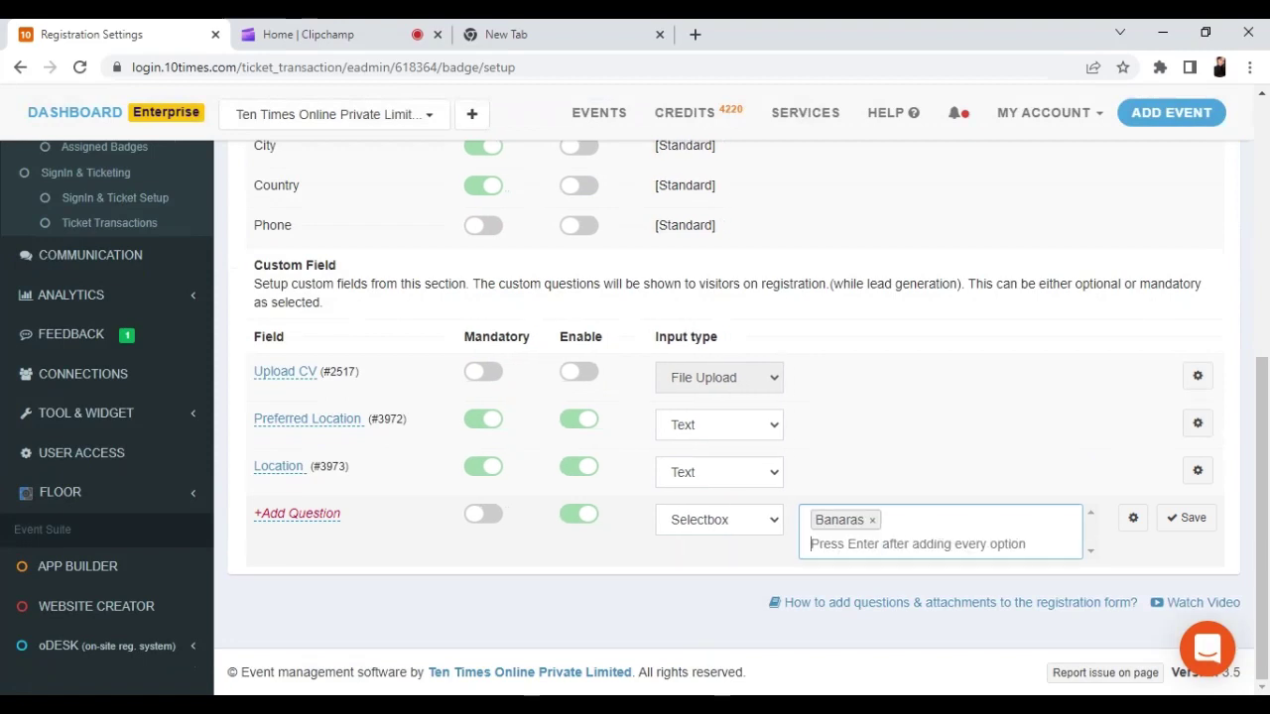
text(L)
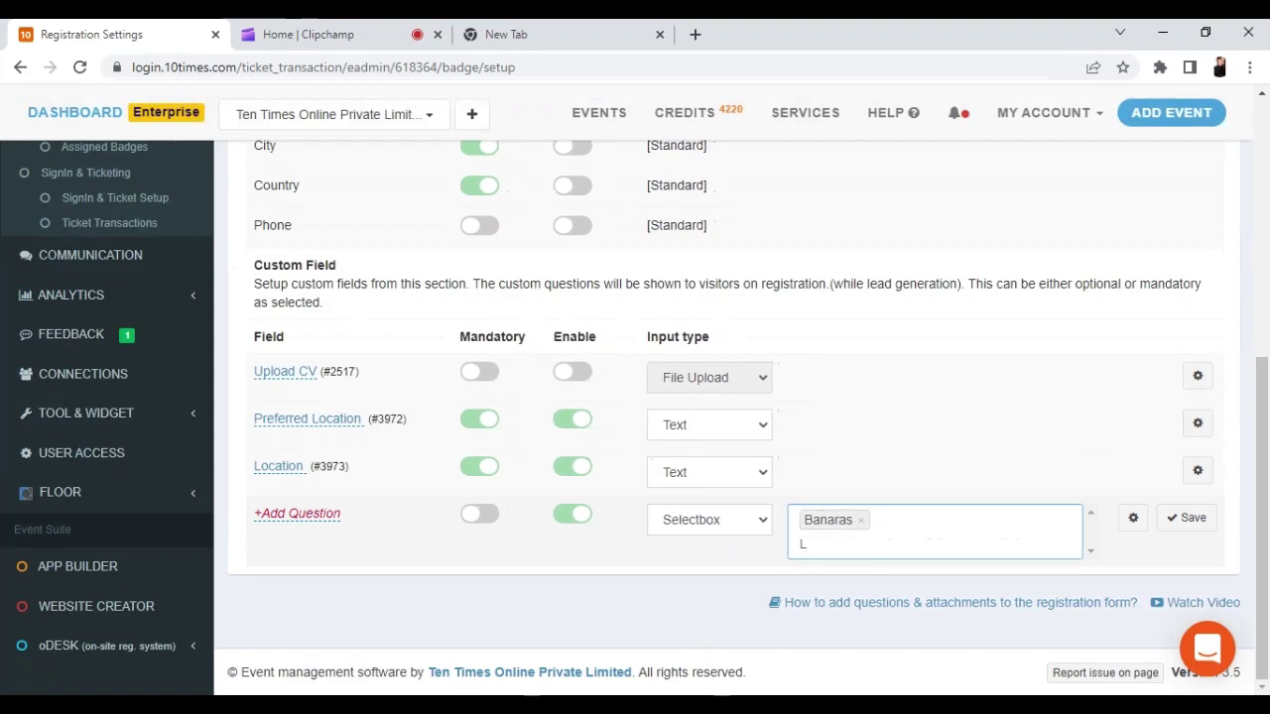
text(ucknow)
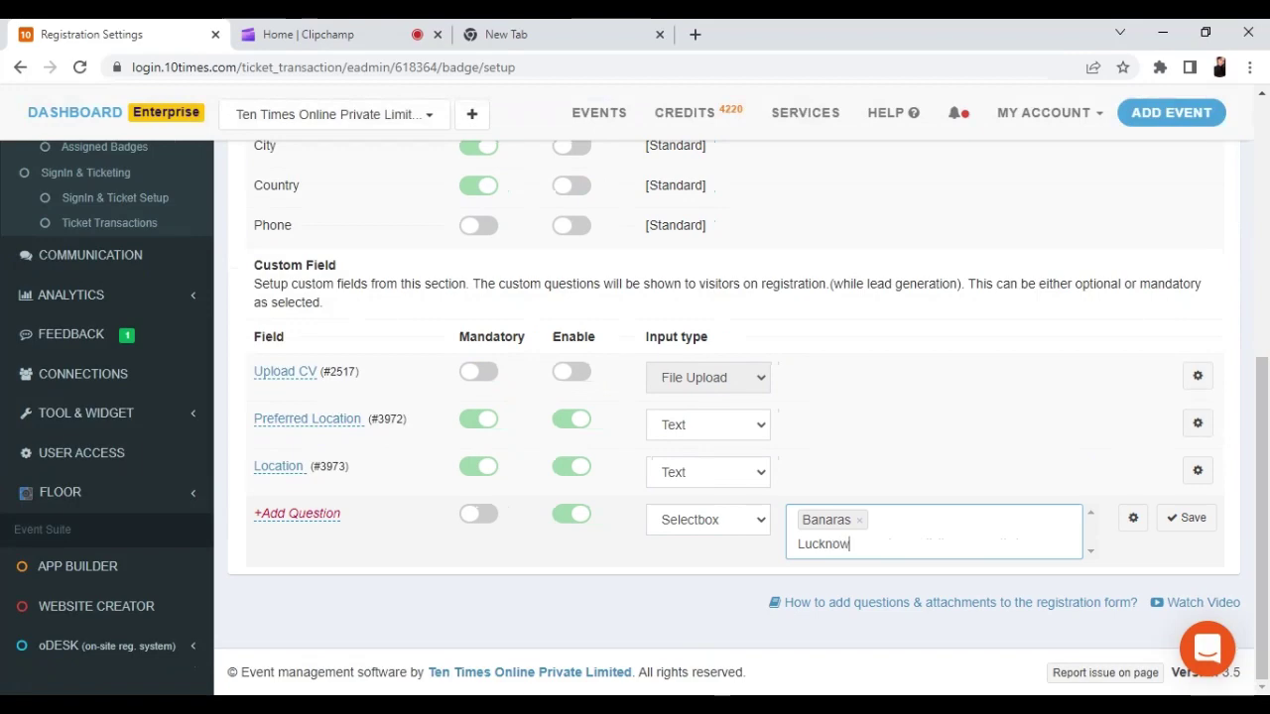
key(Return)
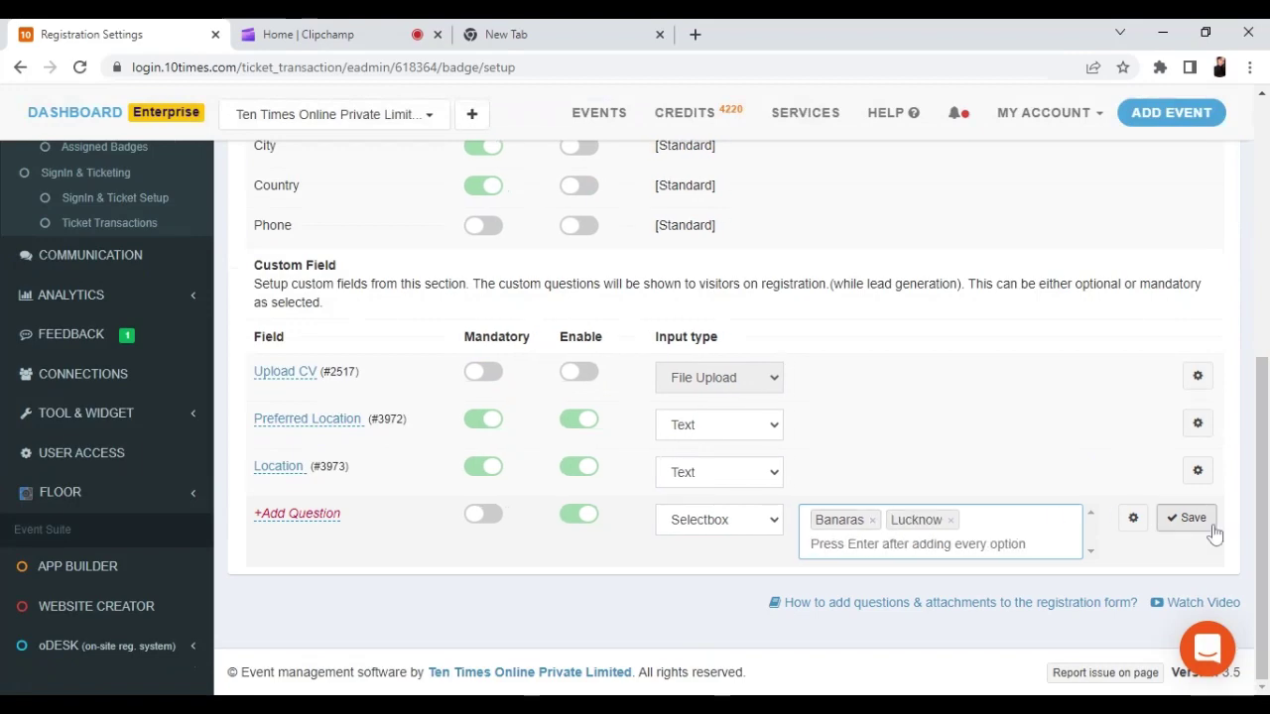
click(1187, 518)
click(634, 283)
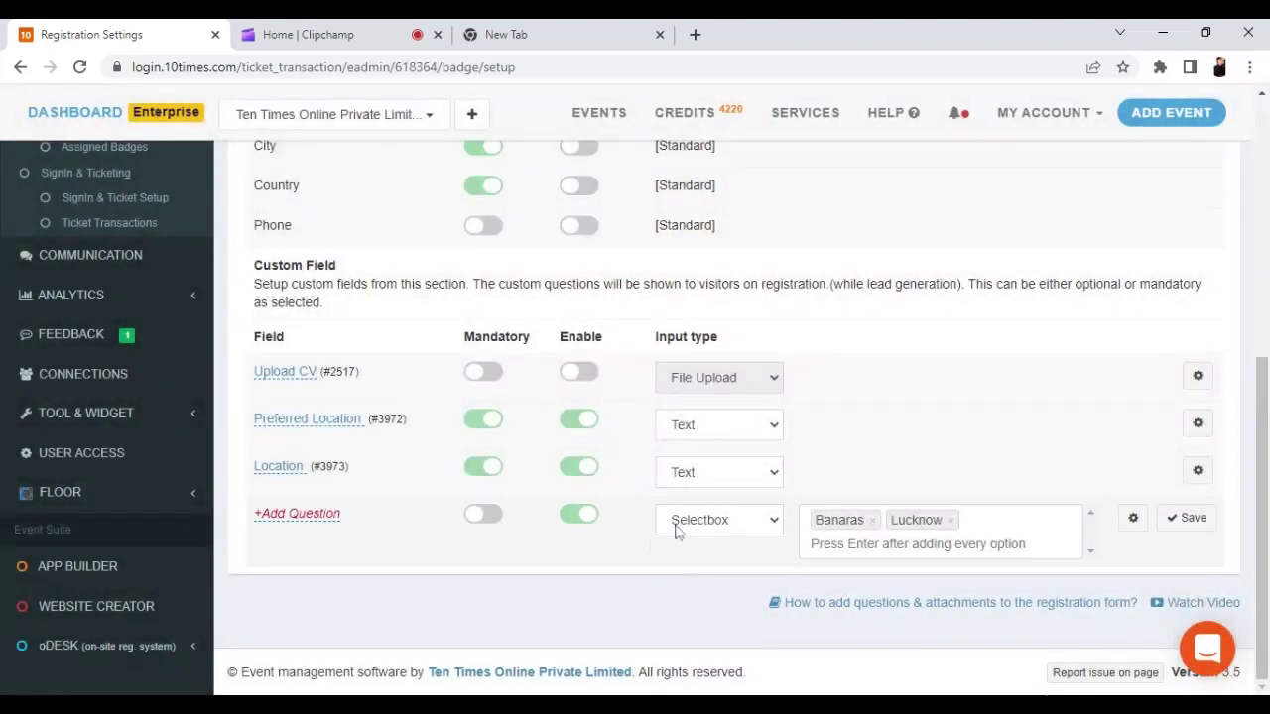
Try Multi-Select with choices B and N, then set the input type to File Upload.
click(675, 531)
click(696, 584)
click(811, 544)
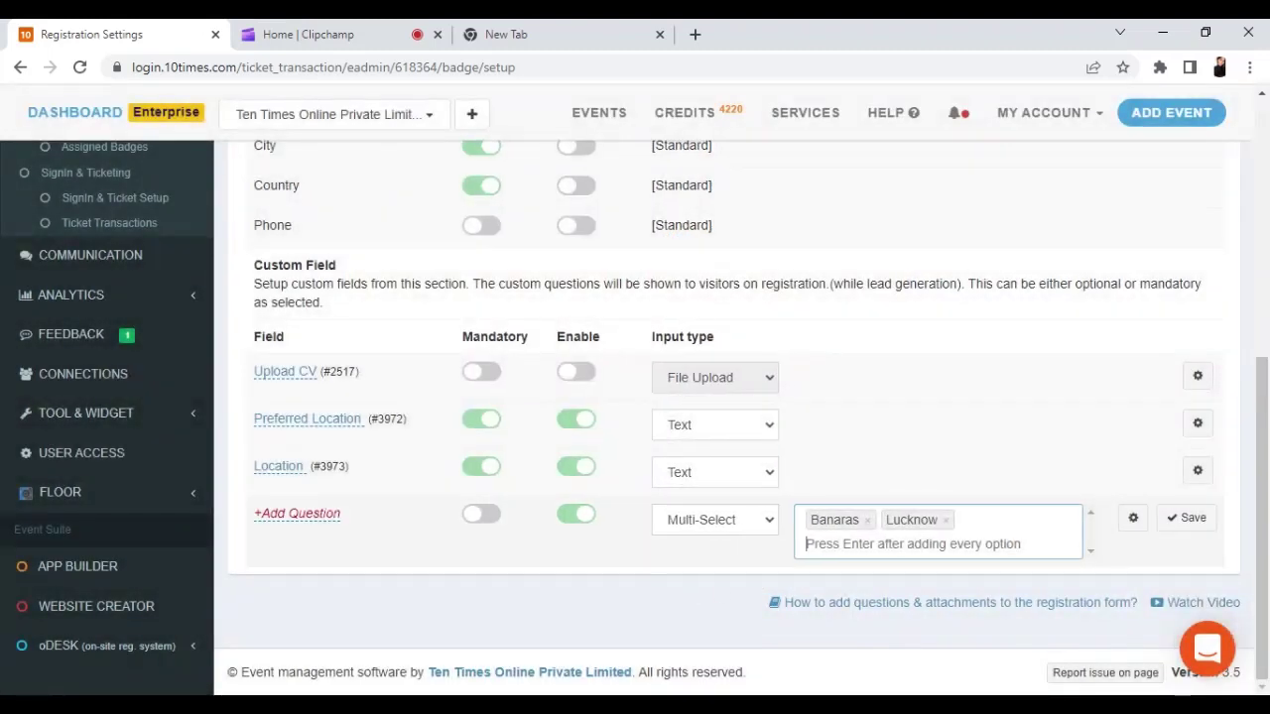
text(B)
key(Return)
text(N)
key(Return)
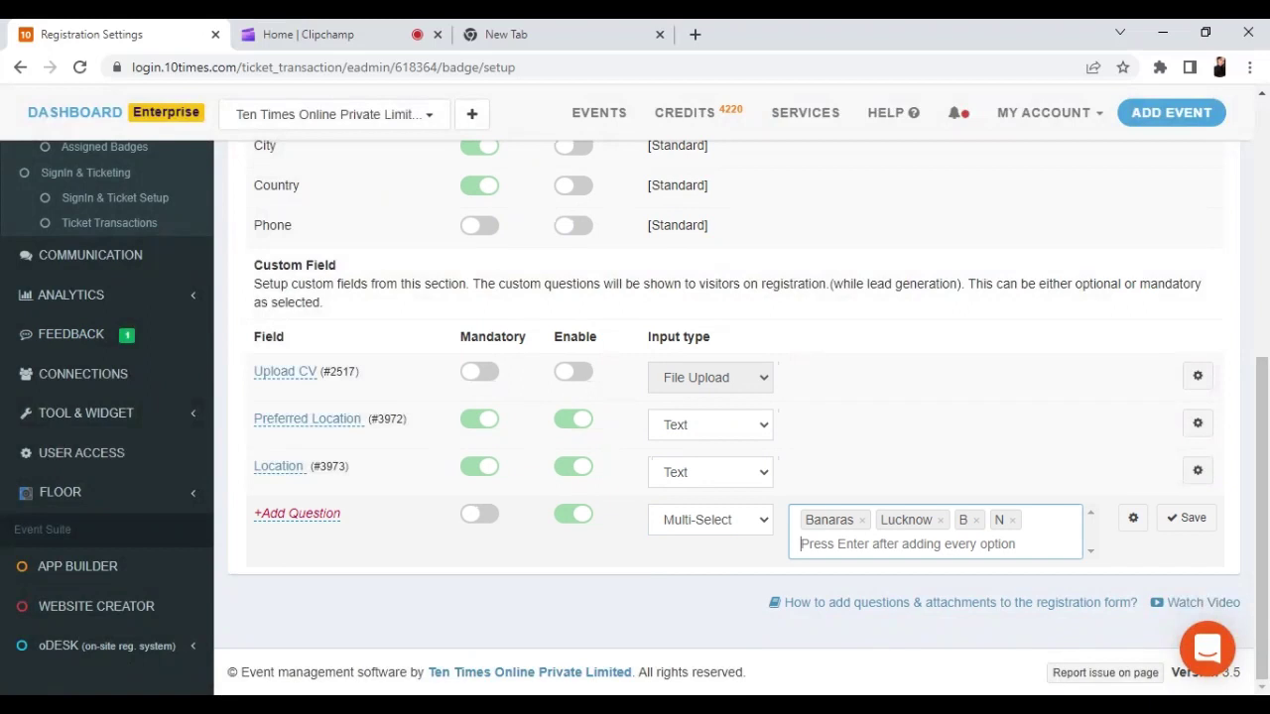
click(701, 524)
click(711, 601)
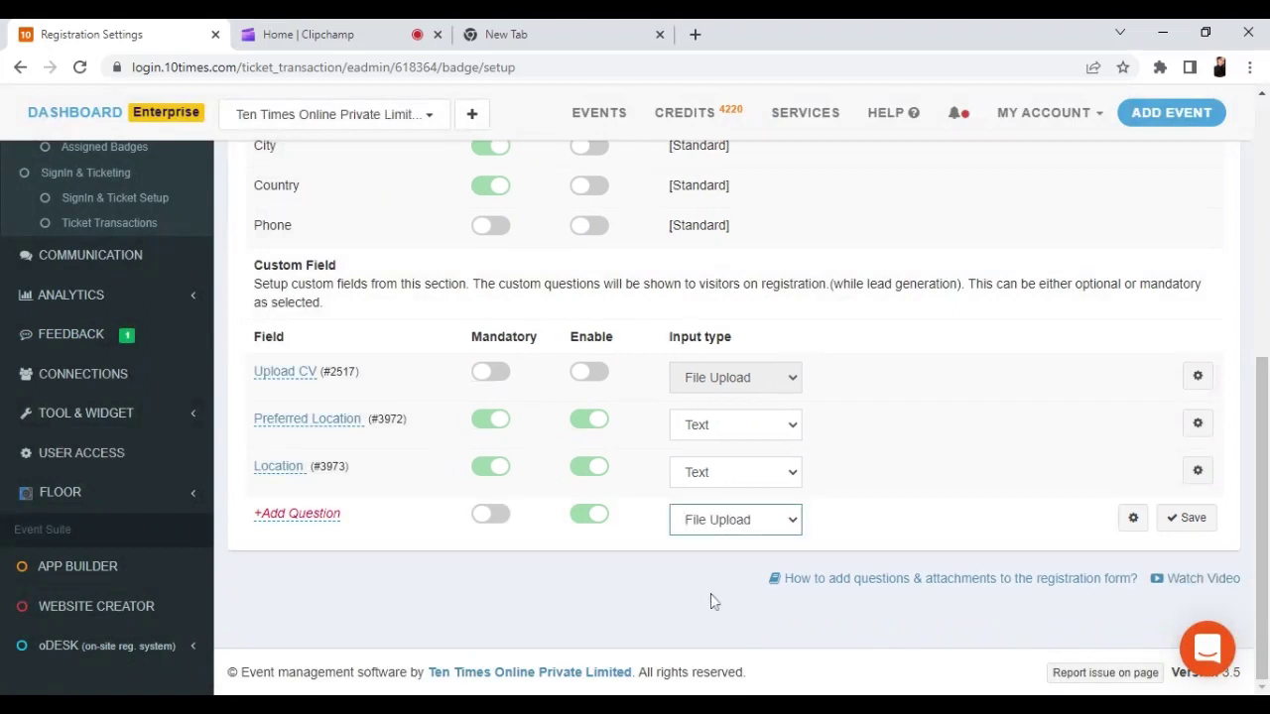
Dismiss the missing-name alert, name the question ABC, switch Mandatory on, and save it.
click(1190, 518)
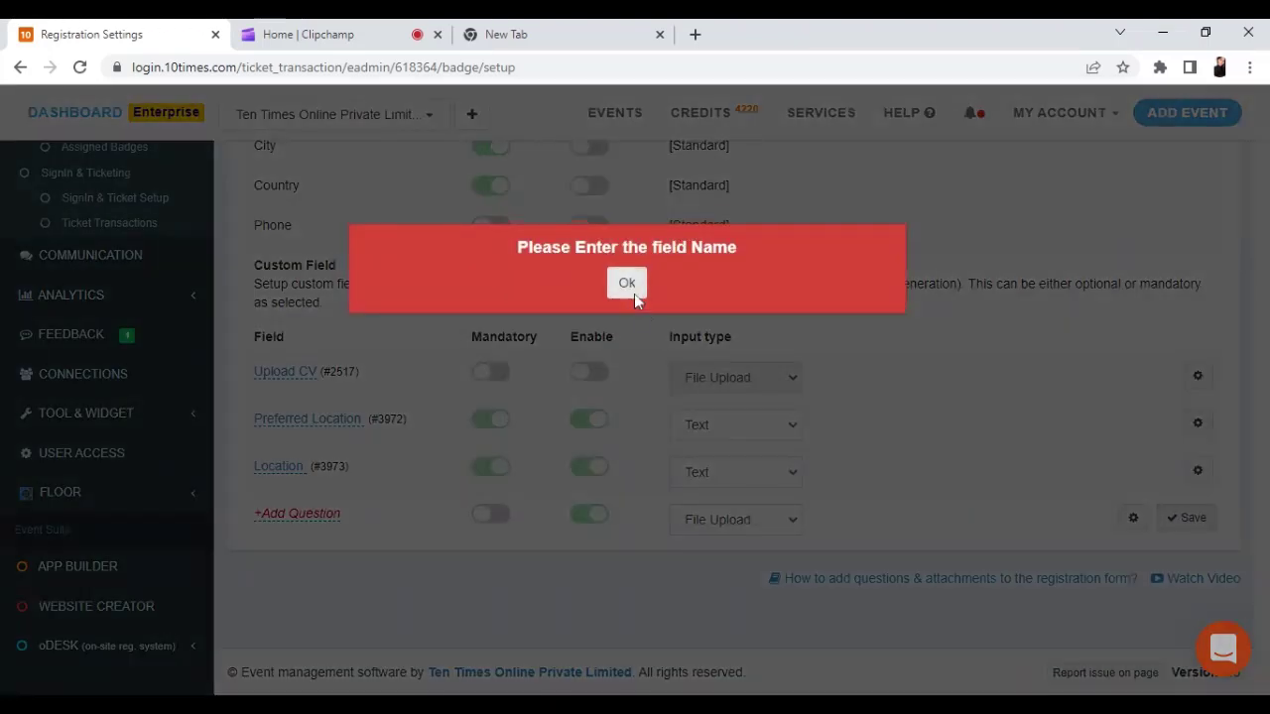
click(627, 283)
click(302, 514)
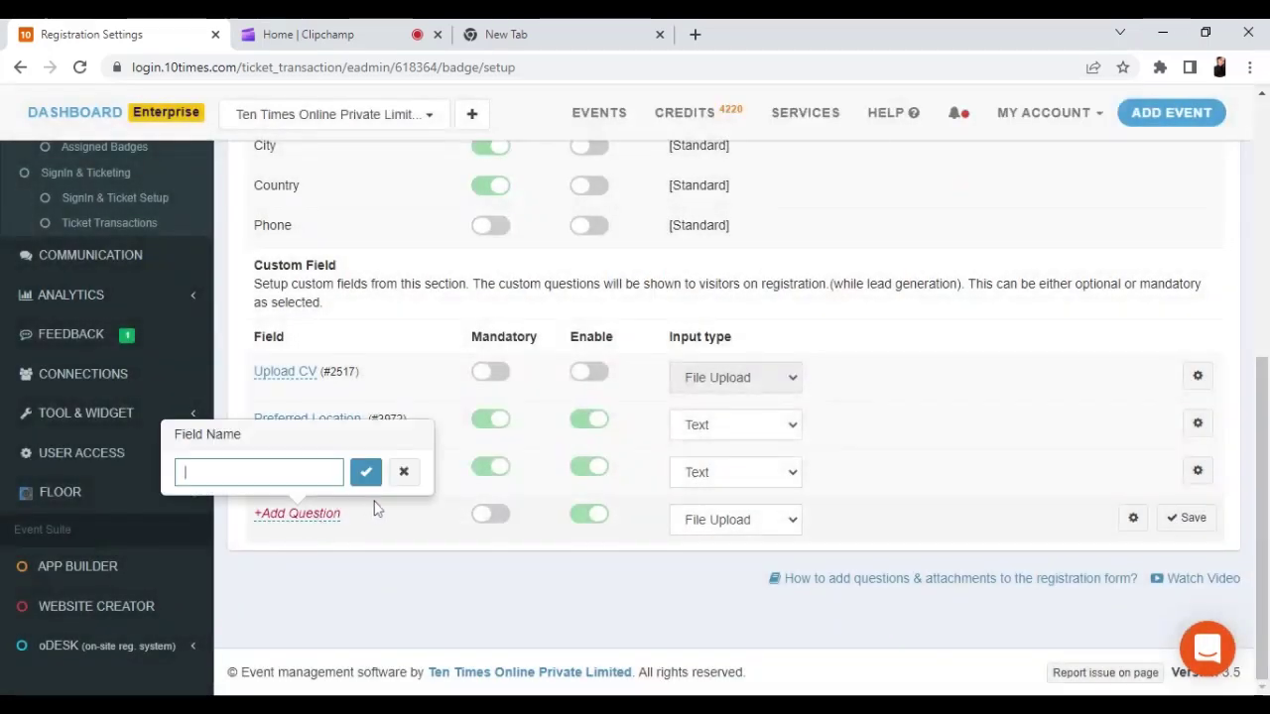
text(ABC)
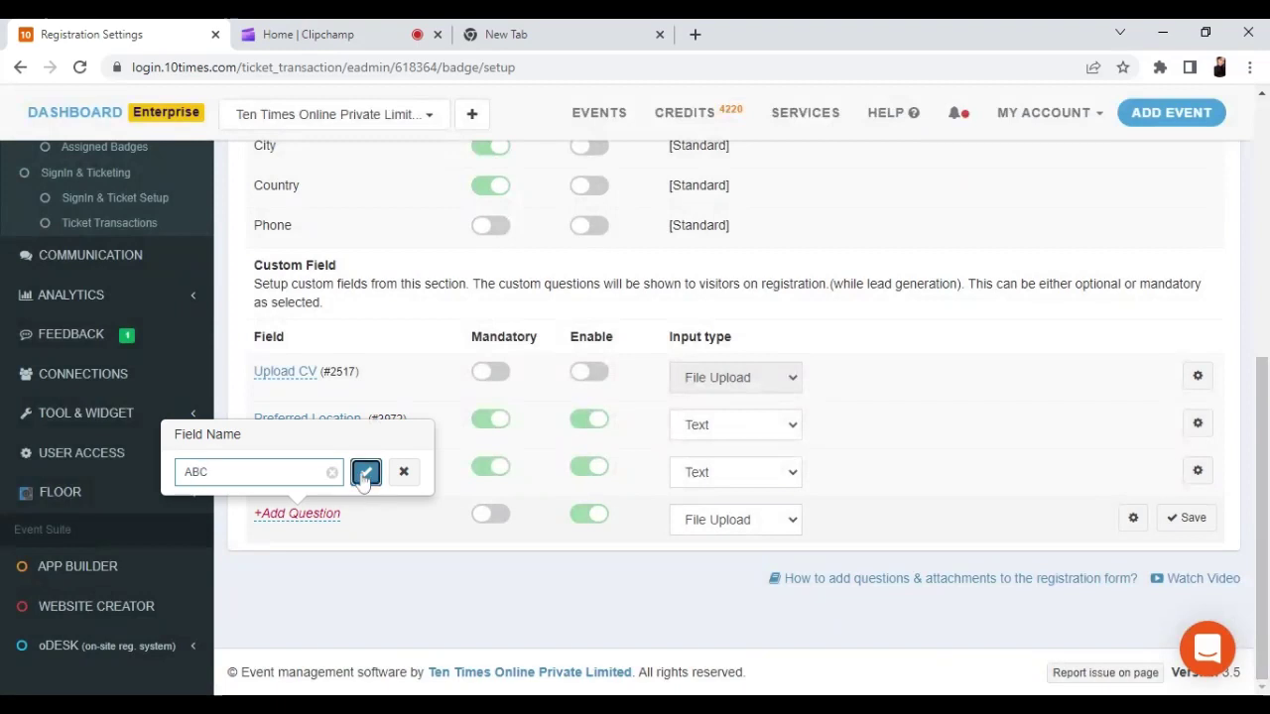
click(365, 474)
click(492, 516)
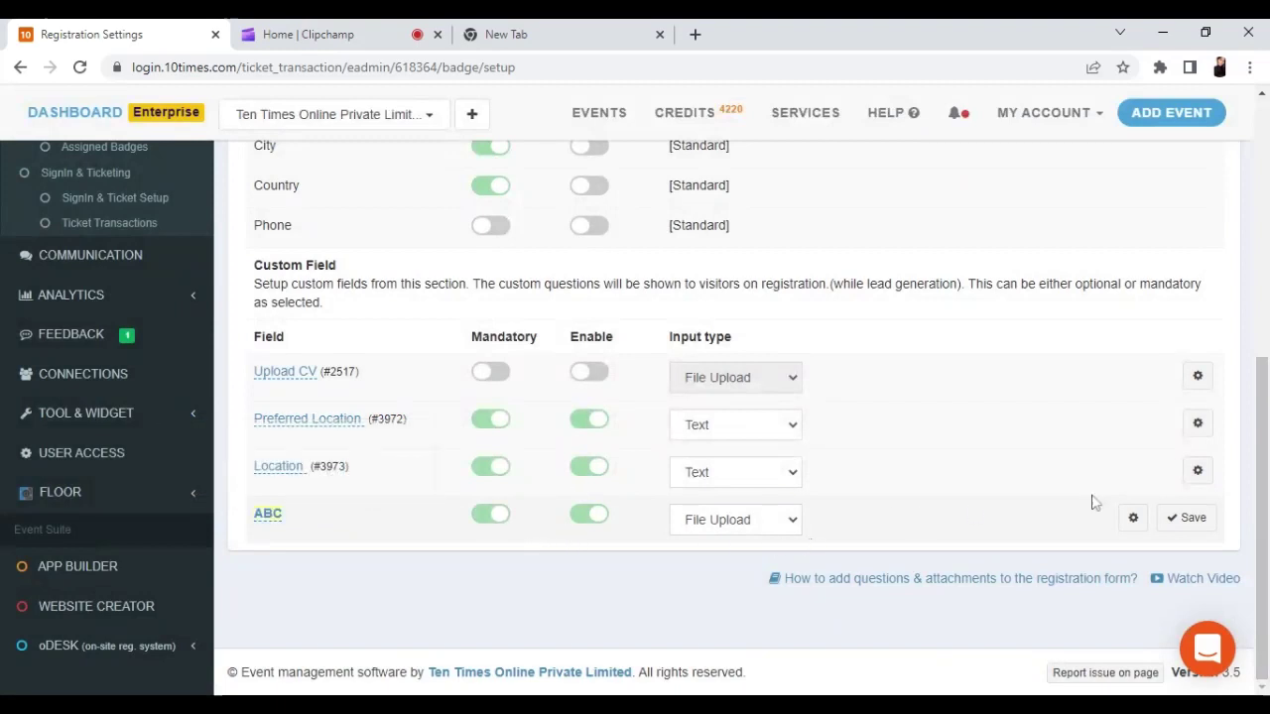
click(1173, 517)
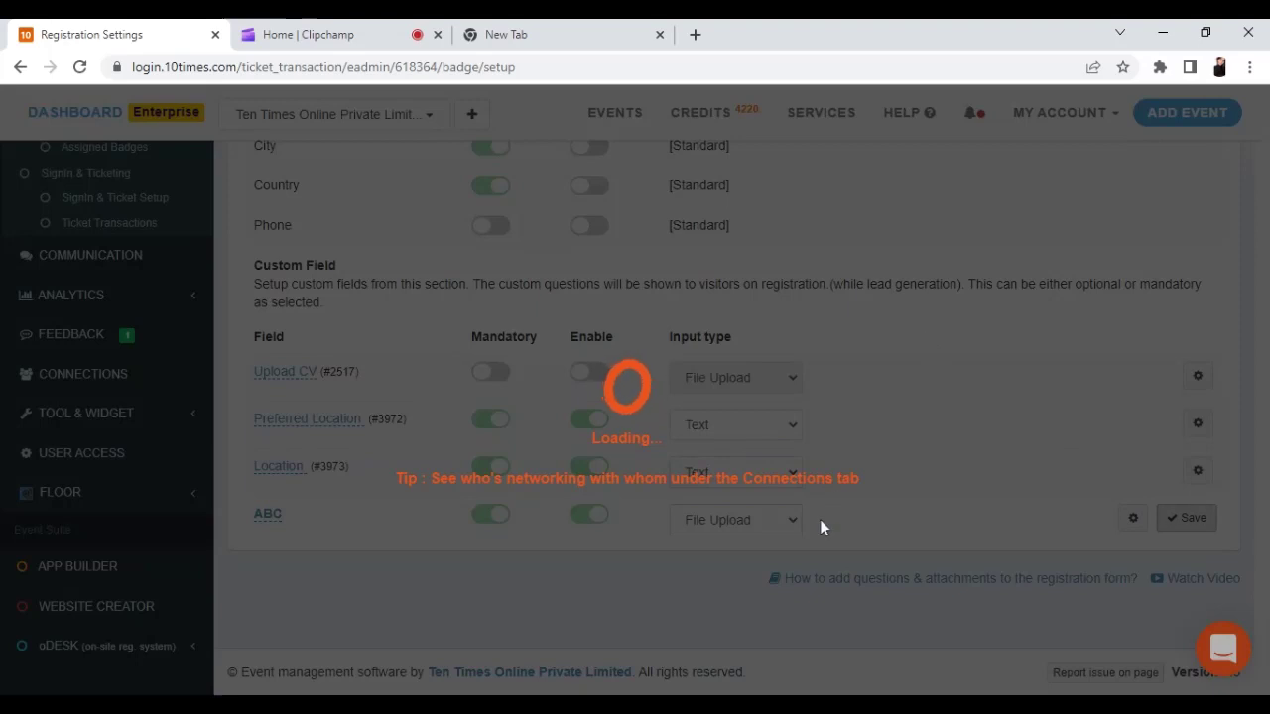